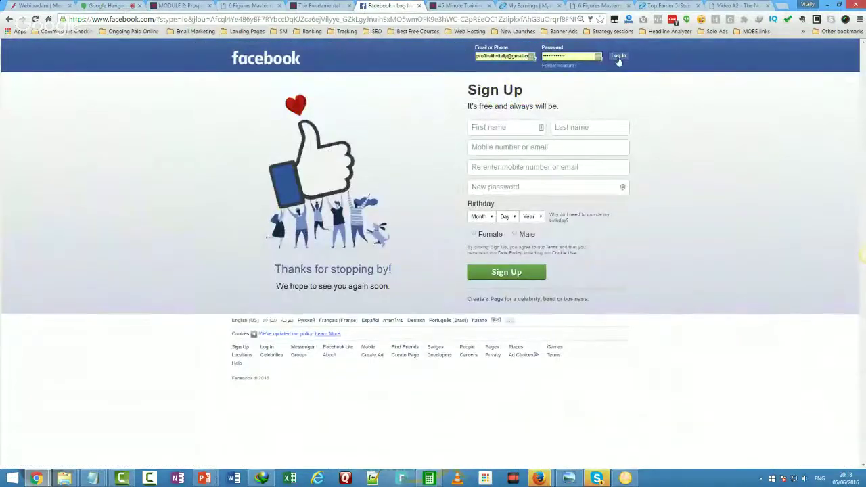
# Log in to Facebook and switch to the managed business Page from Your Pages
pyautogui.click(619, 57)
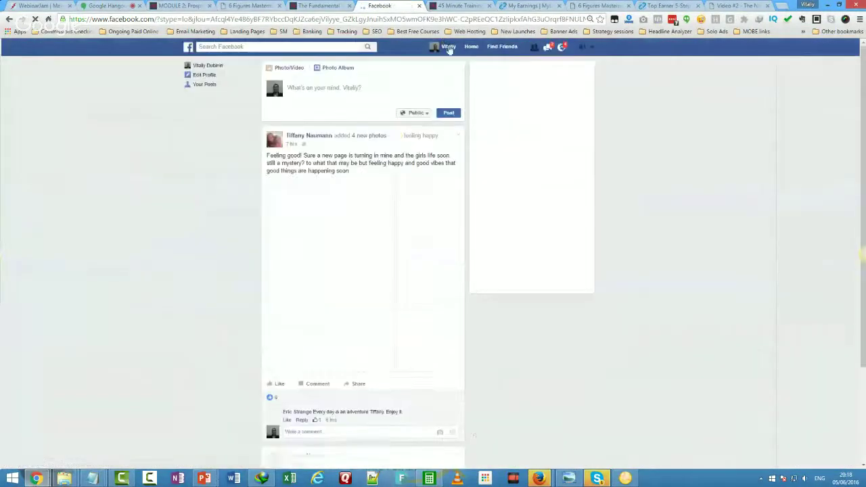
pyautogui.click(591, 47)
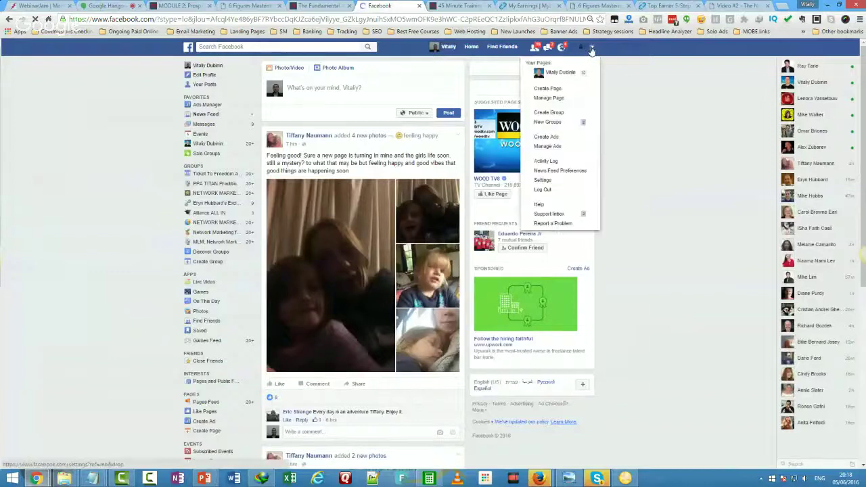
pyautogui.click(570, 75)
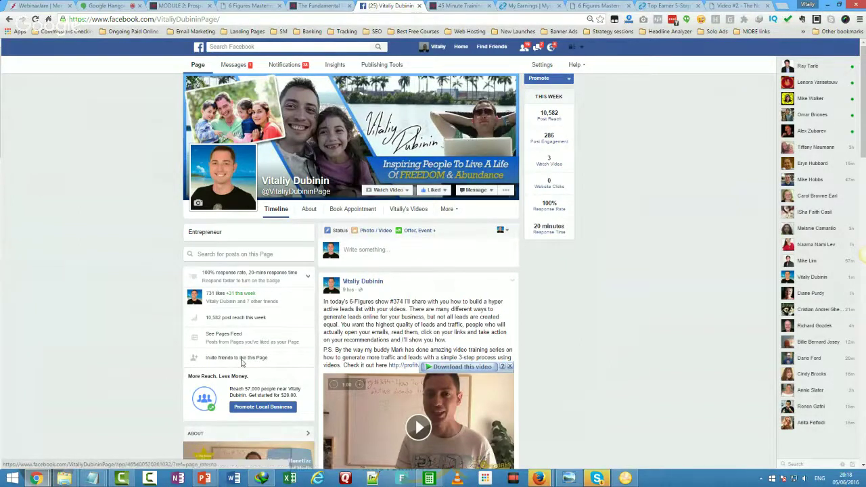
pyautogui.scroll(-1, 238, 335)
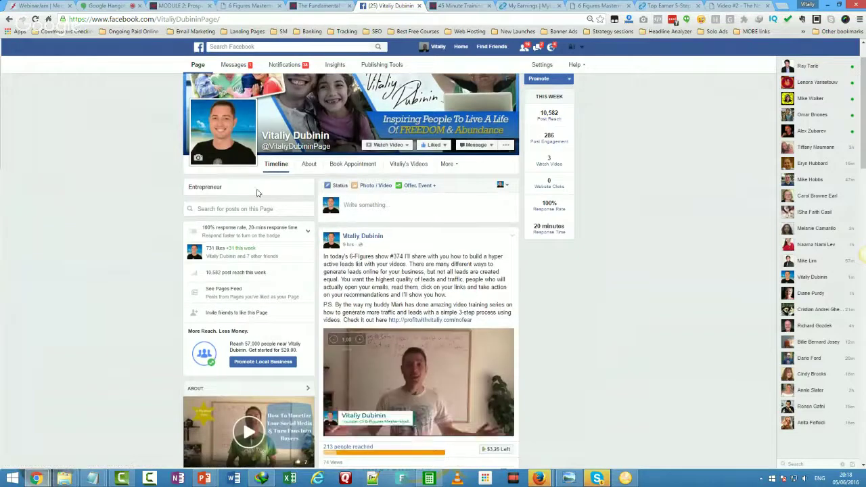
pyautogui.scroll(1, 297, 247)
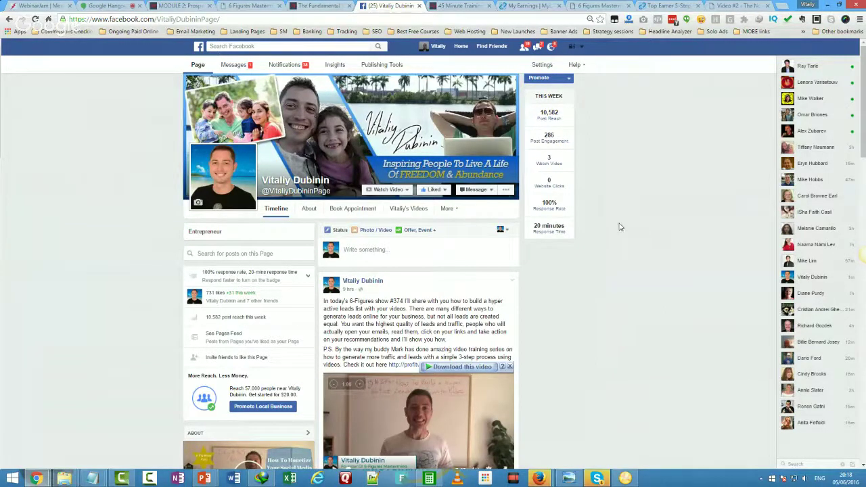
pyautogui.scroll(-2, 617, 223)
pyautogui.scroll(-2, 614, 221)
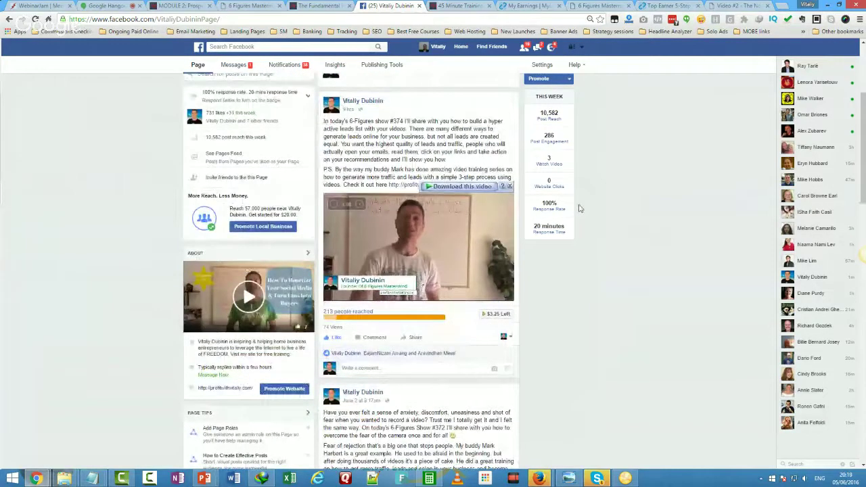
pyautogui.scroll(5, 578, 205)
pyautogui.scroll(-6, 576, 204)
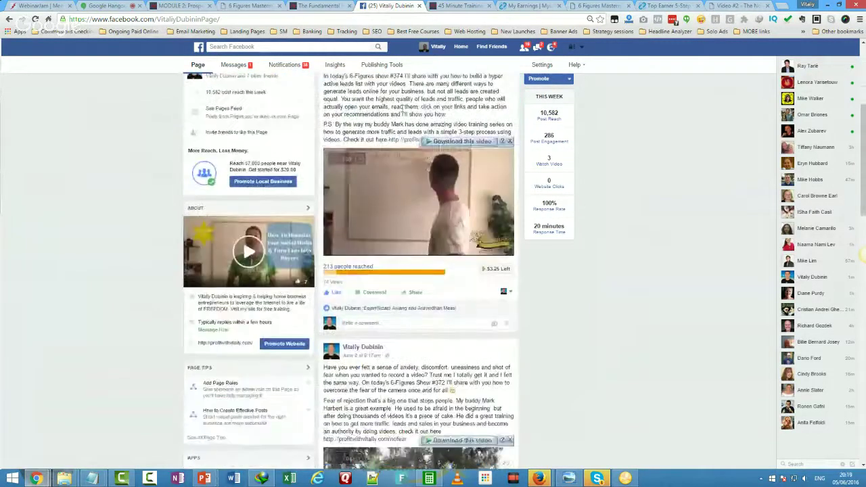
pyautogui.scroll(3, 404, 109)
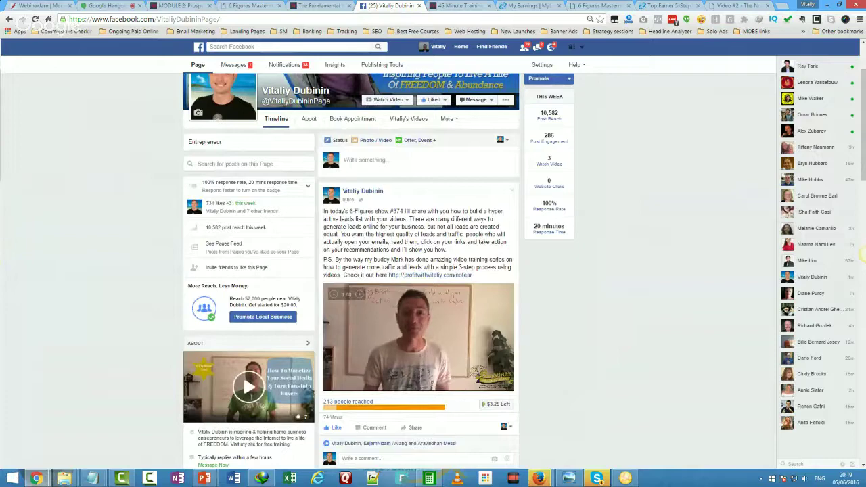
pyautogui.scroll(-10, 455, 220)
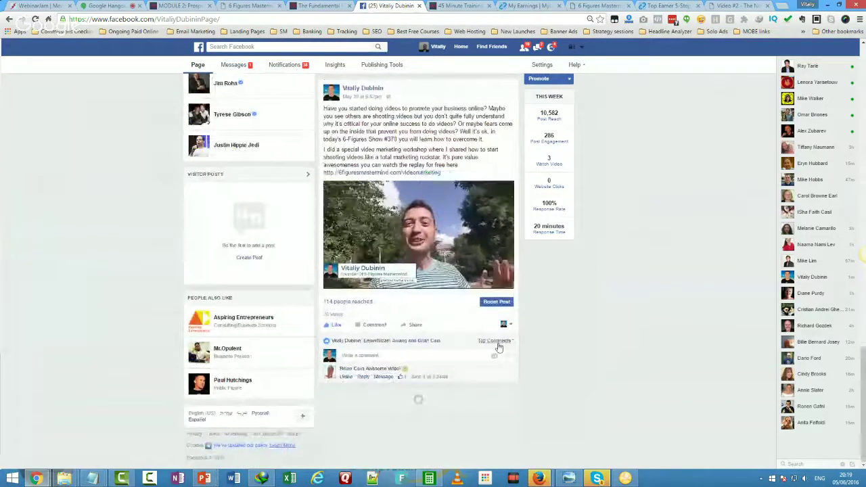
pyautogui.scroll(5, 500, 311)
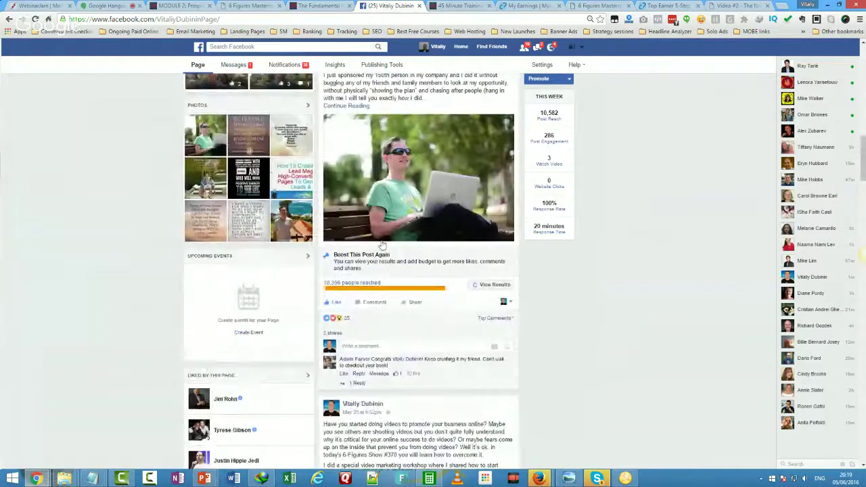
pyautogui.click(257, 152)
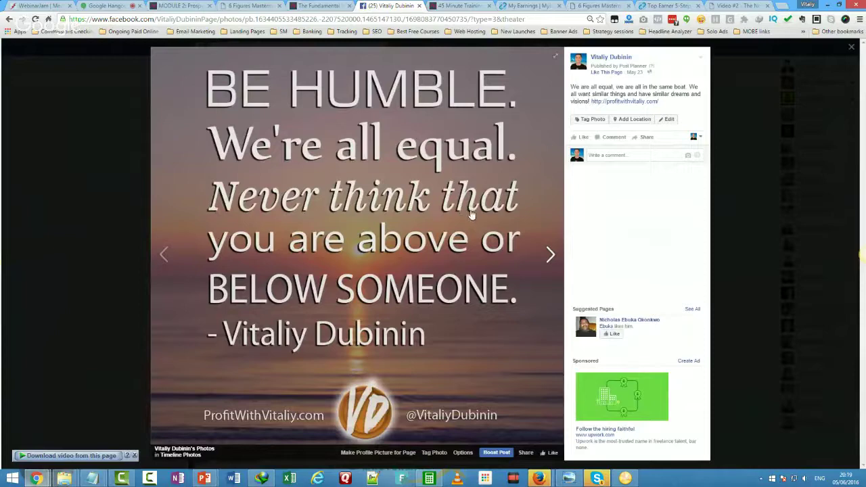
pyautogui.click(724, 184)
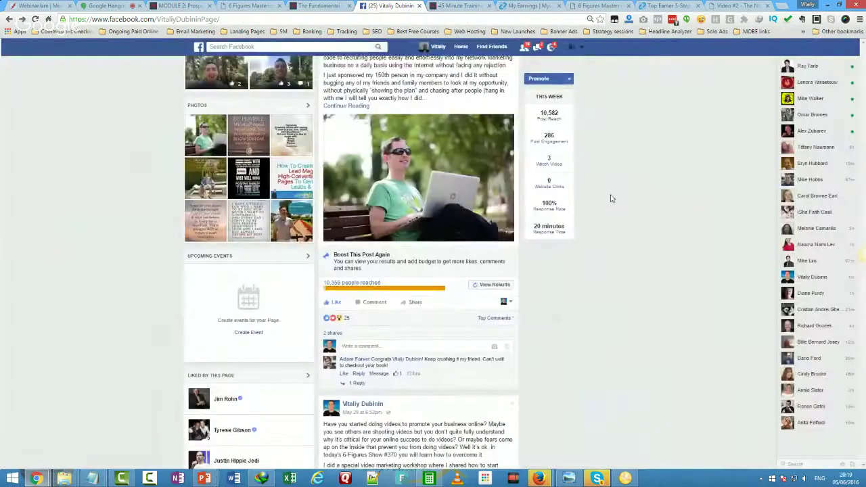
pyautogui.click(248, 177)
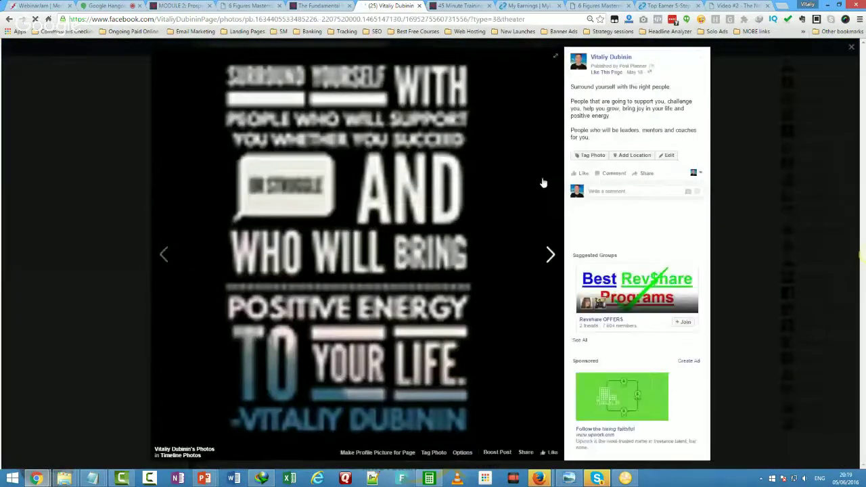
pyautogui.click(736, 155)
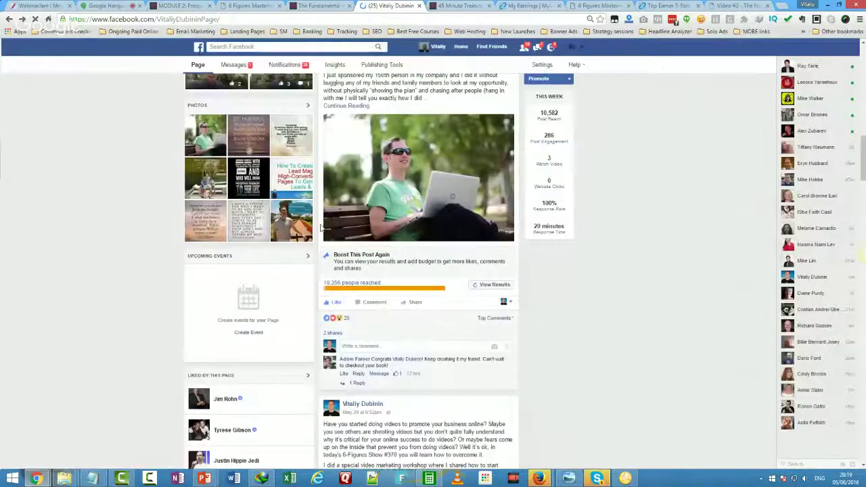
pyautogui.scroll(3, 322, 228)
pyautogui.scroll(-1, 380, 253)
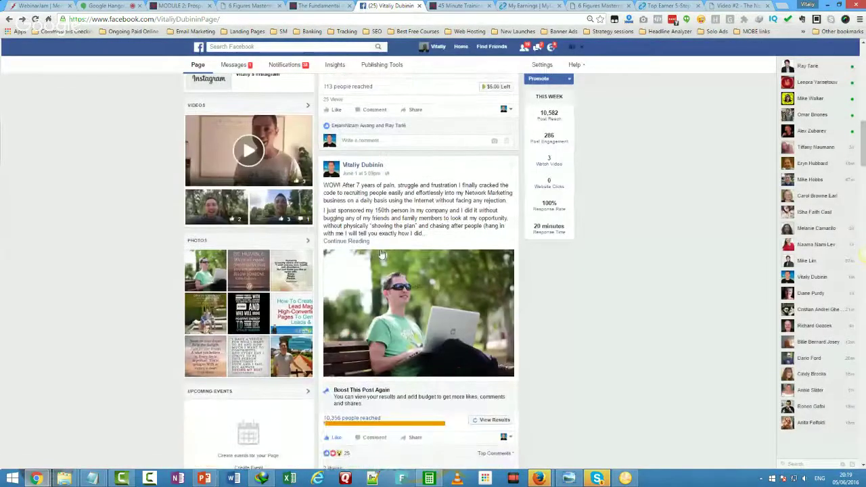
pyautogui.scroll(3, 381, 253)
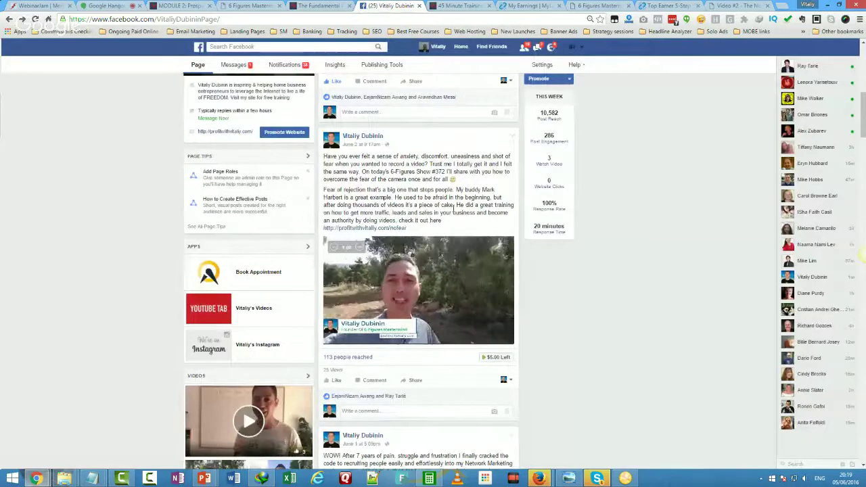
pyautogui.scroll(3, 707, 197)
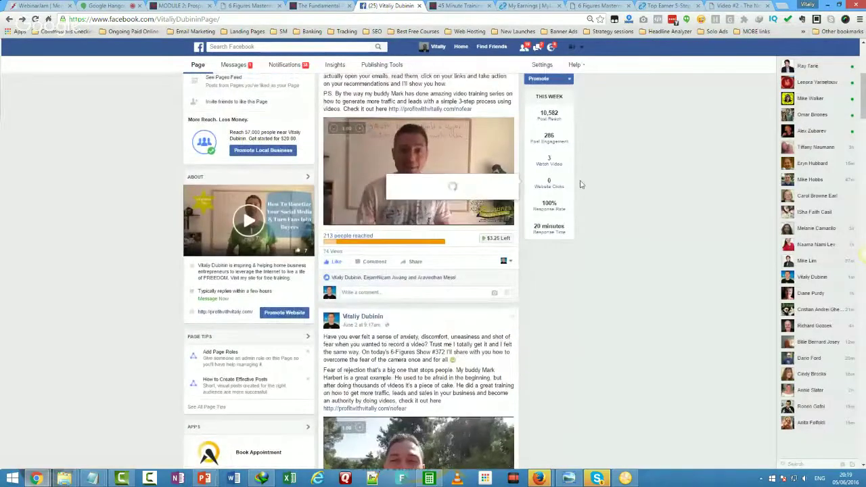
pyautogui.scroll(3, 684, 219)
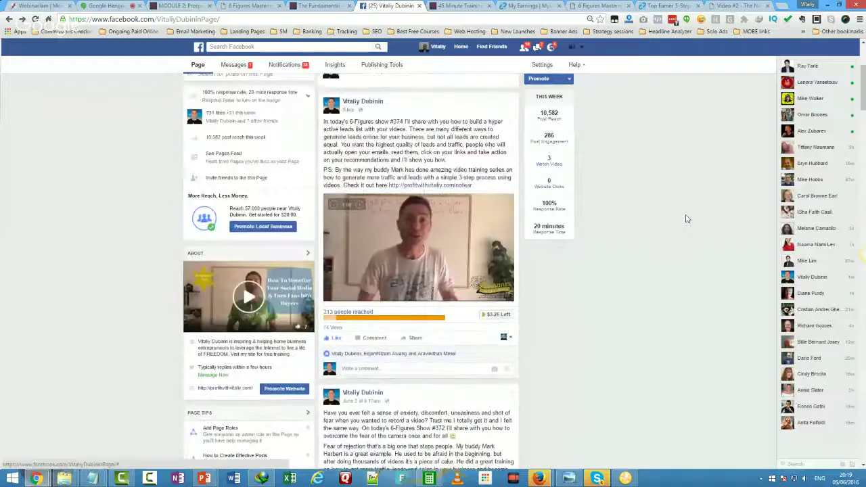
pyautogui.scroll(-1, 646, 232)
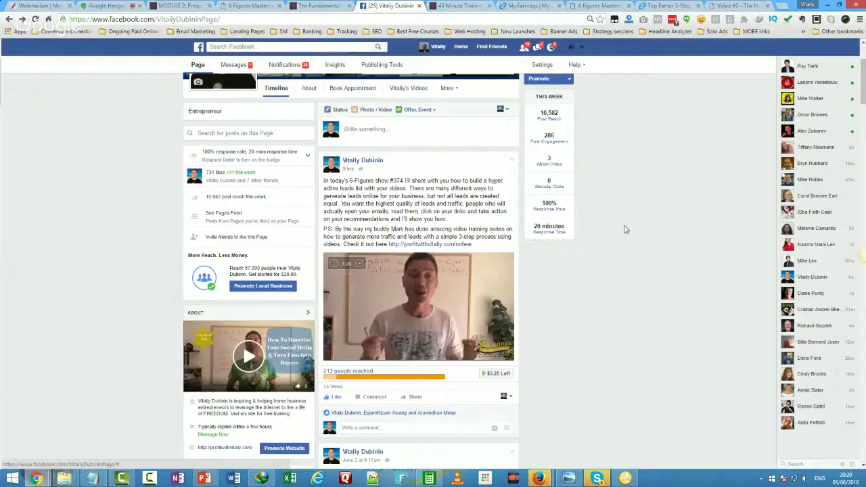
pyautogui.moveTo(444, 309)
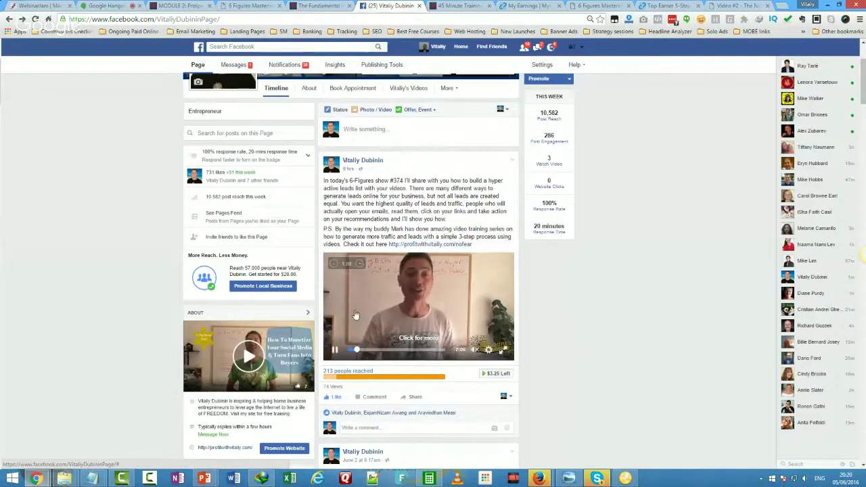
pyautogui.scroll(-1, 403, 308)
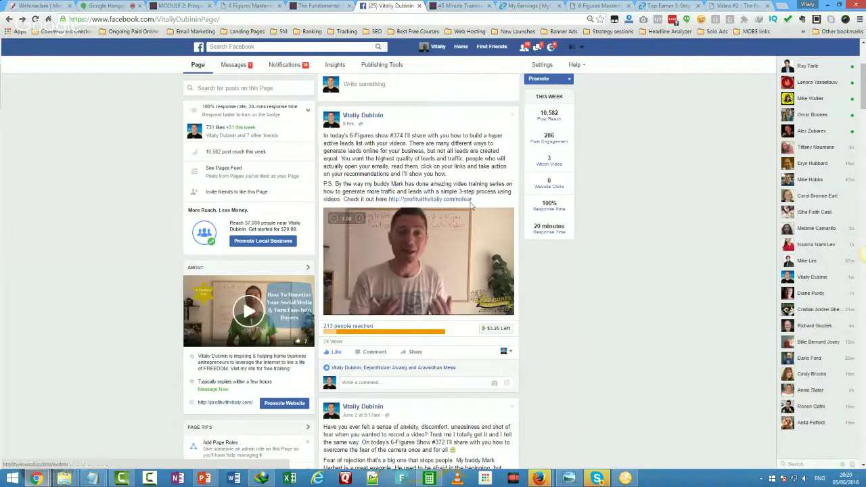
pyautogui.click(488, 329)
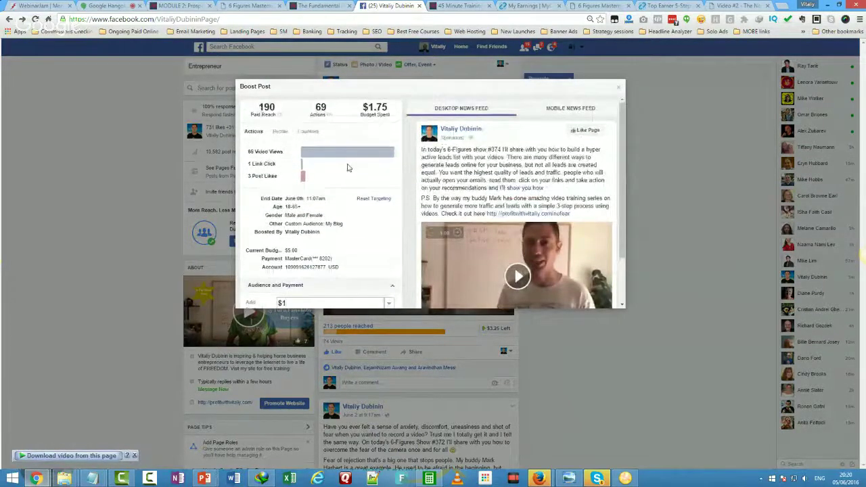
pyautogui.scroll(-2, 349, 166)
pyautogui.scroll(2, 345, 160)
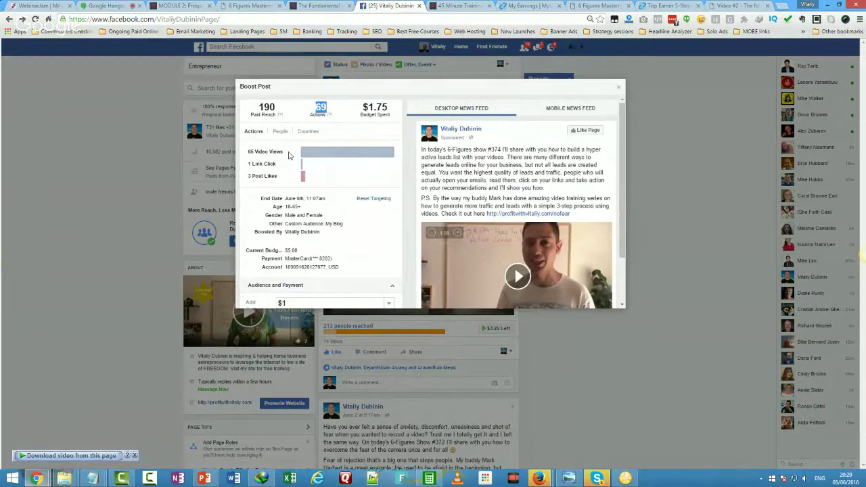
pyautogui.moveTo(288, 155); pyautogui.dragTo(248, 151)
pyautogui.click(245, 151)
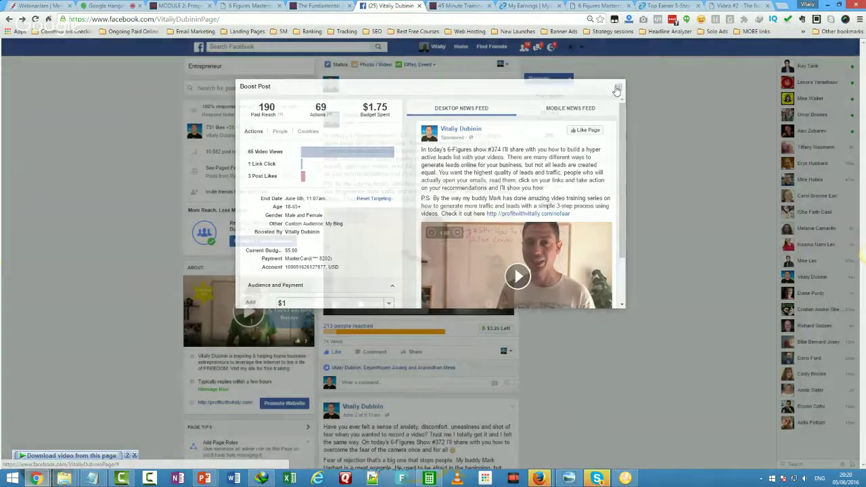
pyautogui.click(616, 91)
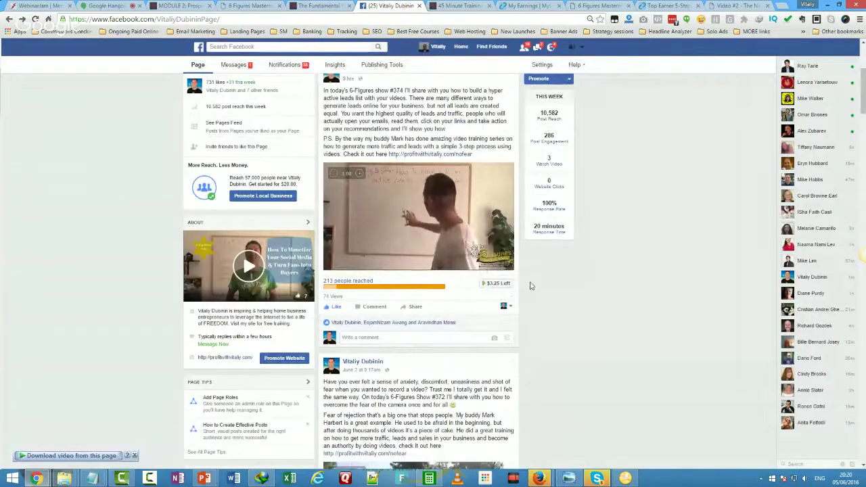
# Start boosting the earlier video-marketing workshop post on the Page
pyautogui.scroll(-5, 524, 284)
pyautogui.scroll(-15, 531, 286)
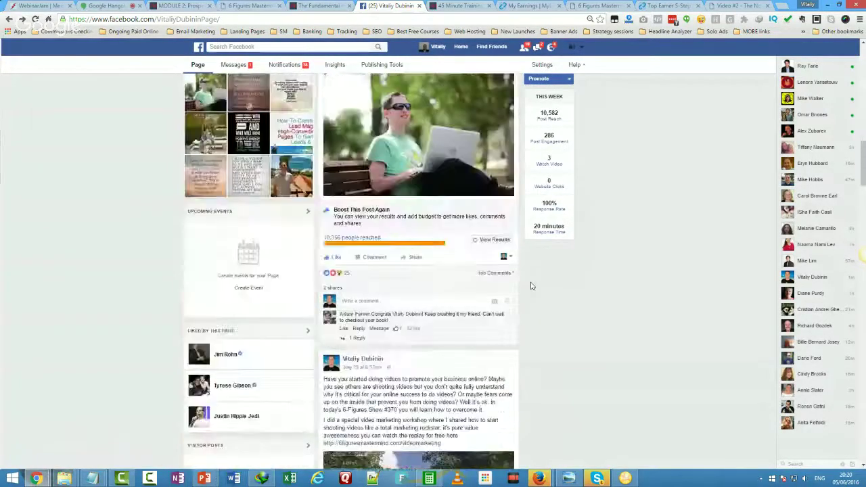
pyautogui.scroll(1, 531, 284)
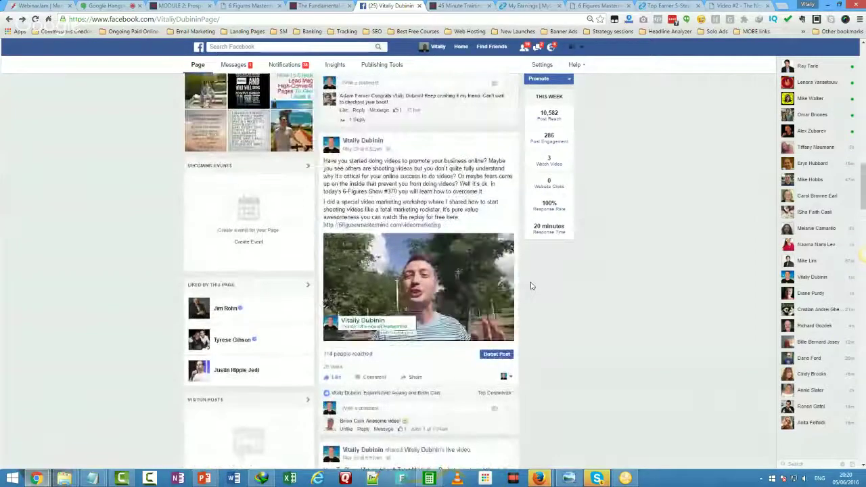
pyautogui.click(500, 353)
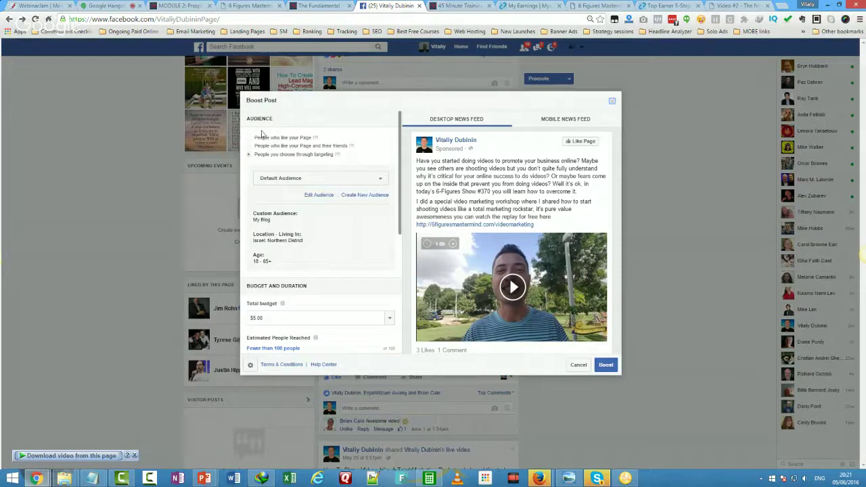
# Choose the saved My Blog audience for the boost
pyautogui.click(329, 177)
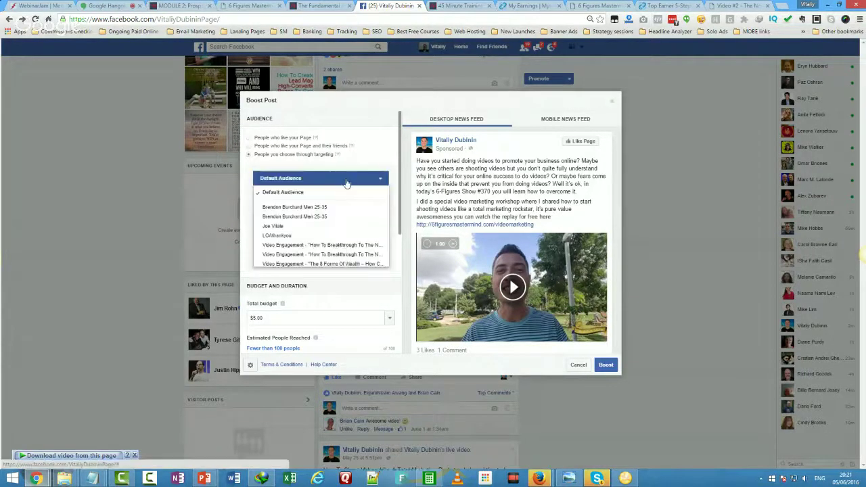
pyautogui.scroll(-1, 338, 226)
pyautogui.scroll(2, 335, 223)
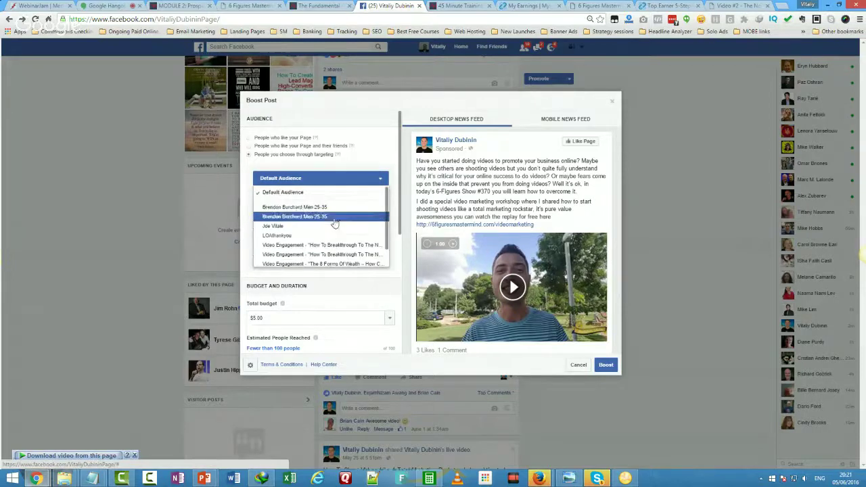
pyautogui.scroll(-2, 320, 205)
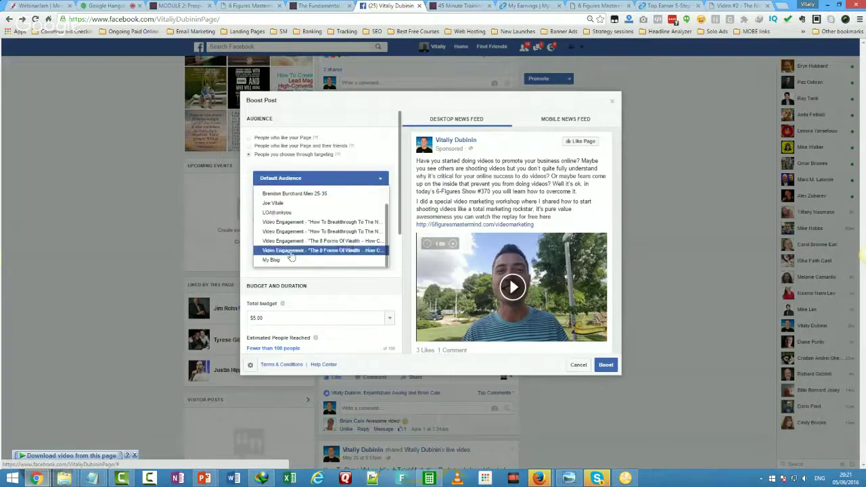
pyautogui.click(289, 261)
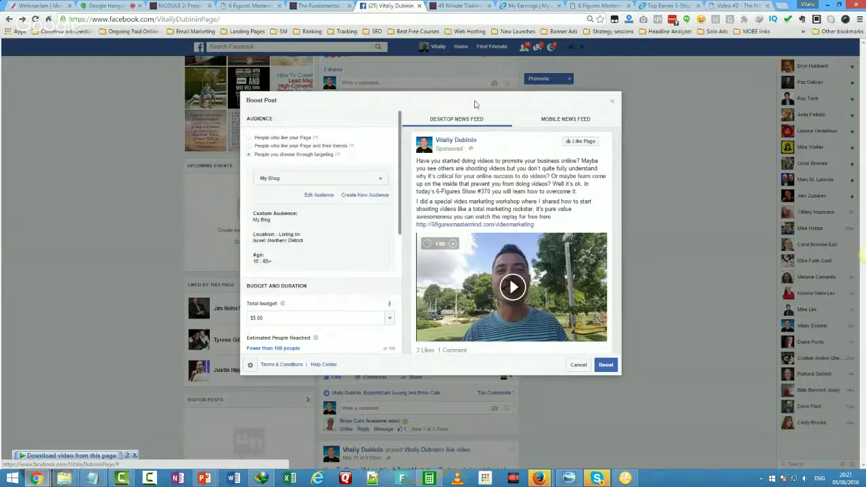
# Load profitwithvitaliy.com in a new browser tab
pyautogui.click(779, 6)
pyautogui.write('profitwithvitaliy.com')
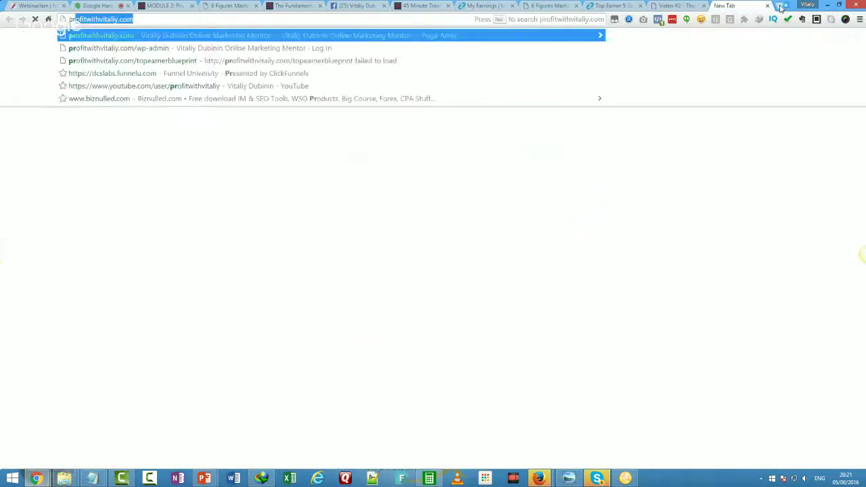
pyautogui.press('Return')
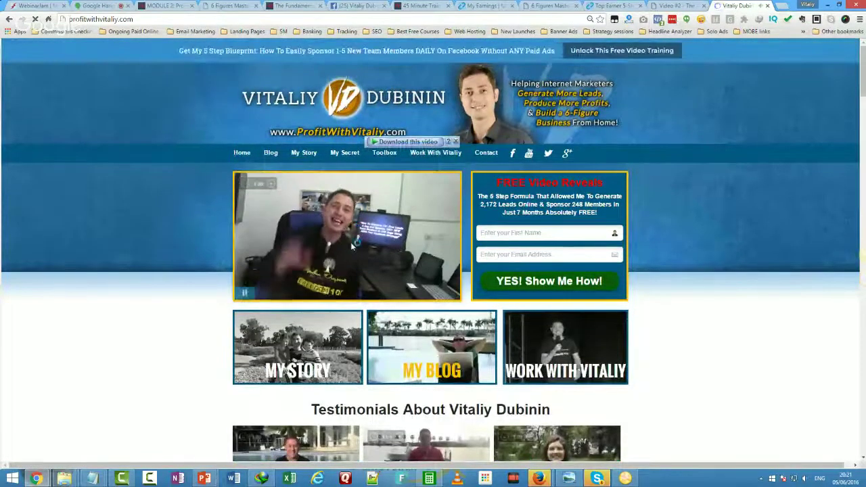
# Open the 'How To Build A Hyper Active Leads List With Video' post, then return to Facebook
pyautogui.scroll(-3, 697, 121)
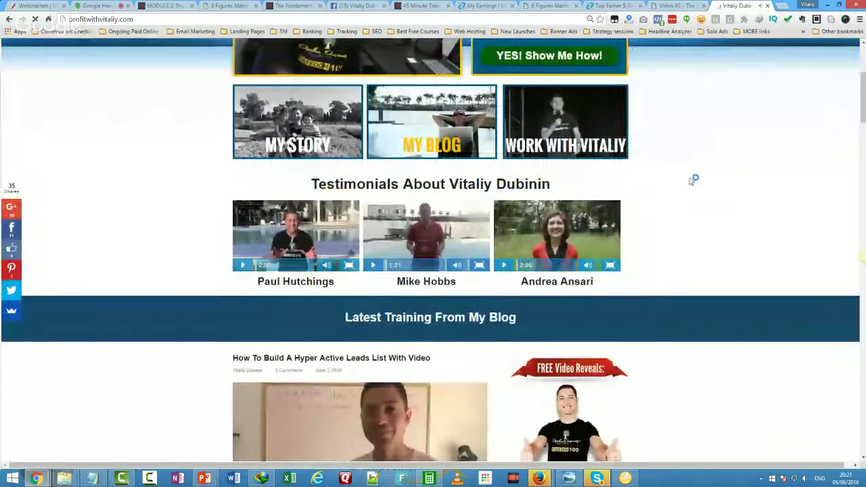
pyautogui.scroll(3, 679, 188)
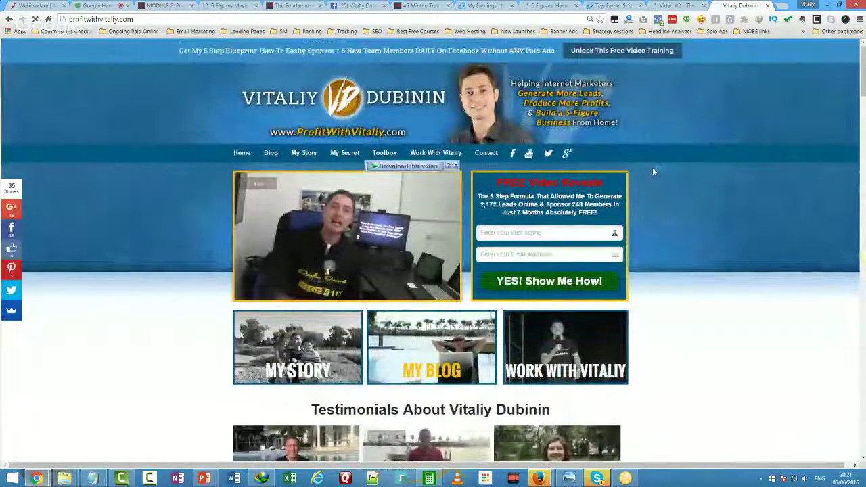
pyautogui.scroll(-4, 322, 278)
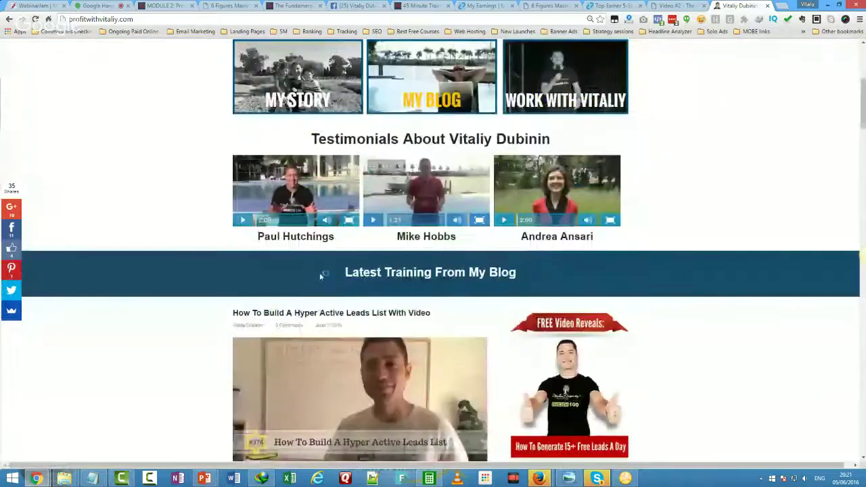
pyautogui.click(323, 315)
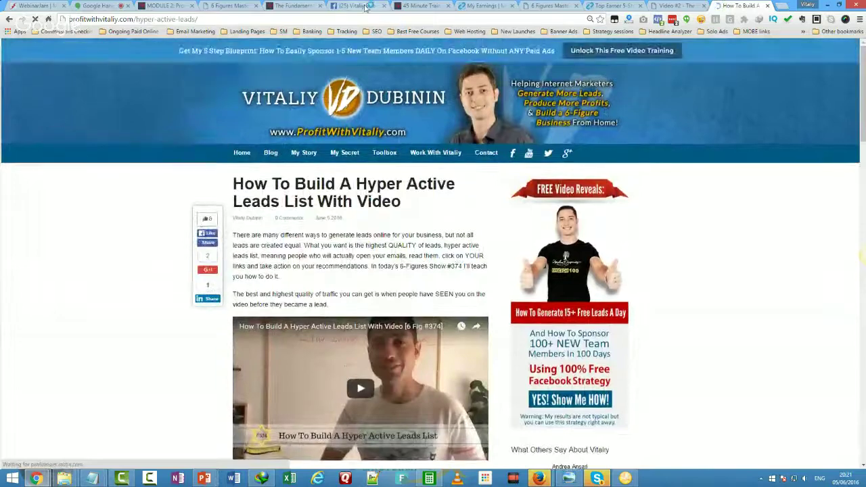
pyautogui.click(366, 8)
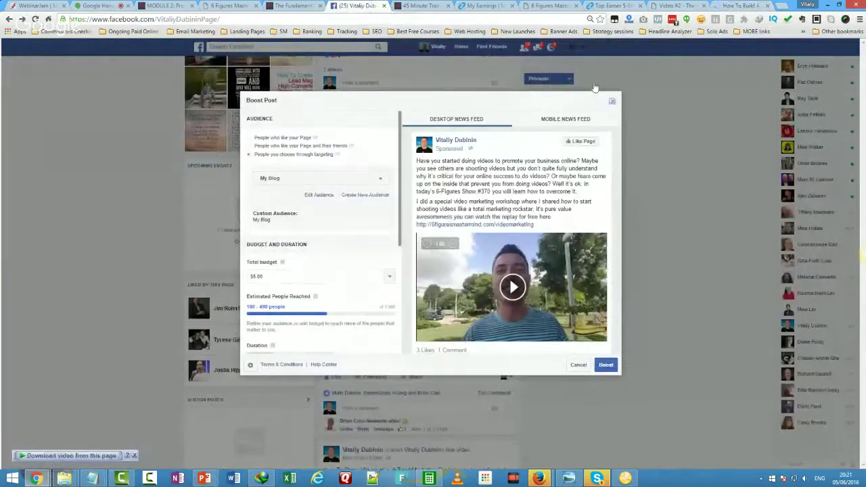
# Close the boost form and reach Ads Manager's Audiences page via Manage Ads and Assets
pyautogui.click(577, 50)
pyautogui.click(578, 48)
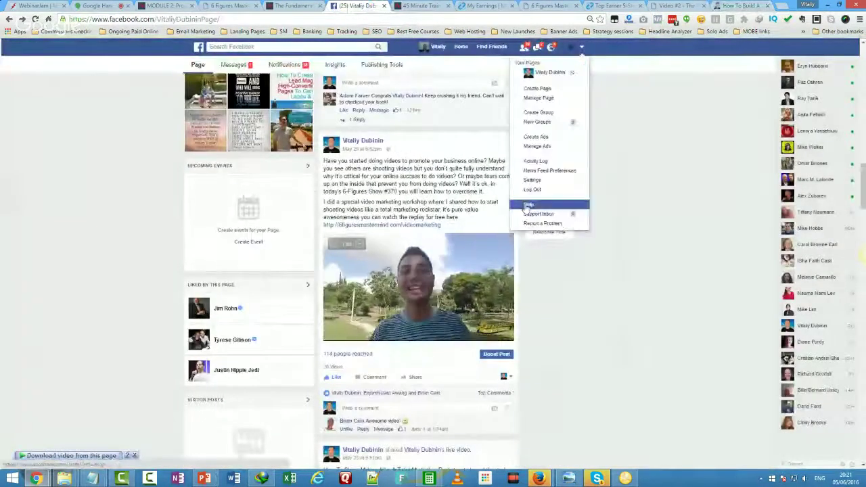
pyautogui.click(539, 147)
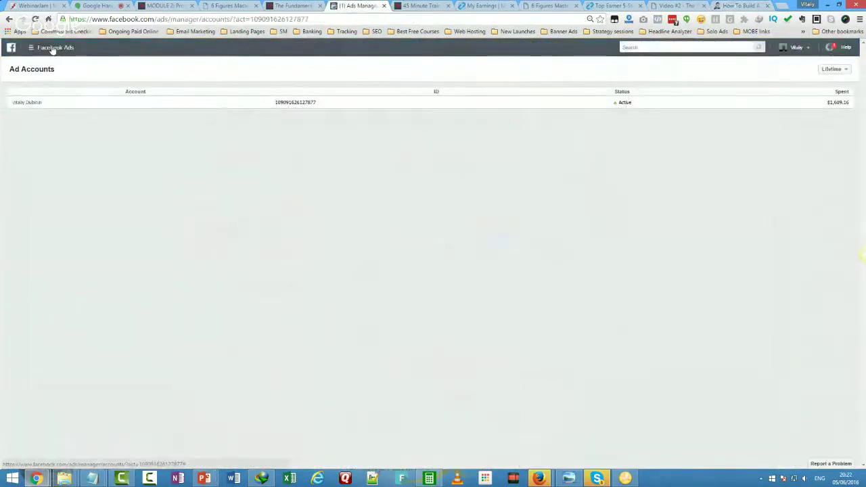
pyautogui.click(43, 48)
pyautogui.click(62, 163)
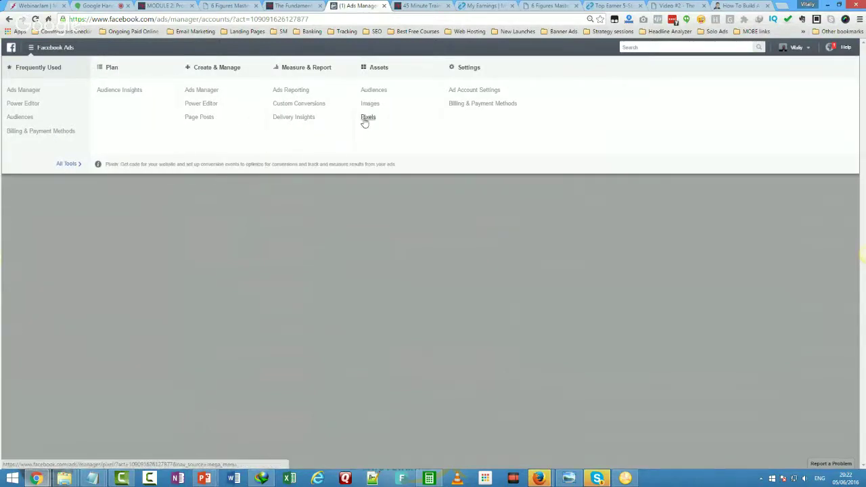
pyautogui.click(369, 91)
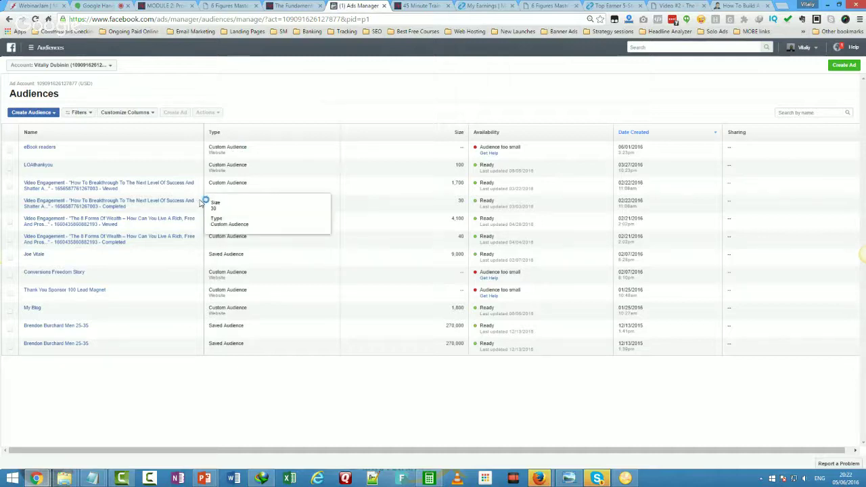
# Check that the My Blog audience has 1,800 people, then return to Ad Accounts
pyautogui.moveTo(32, 312)
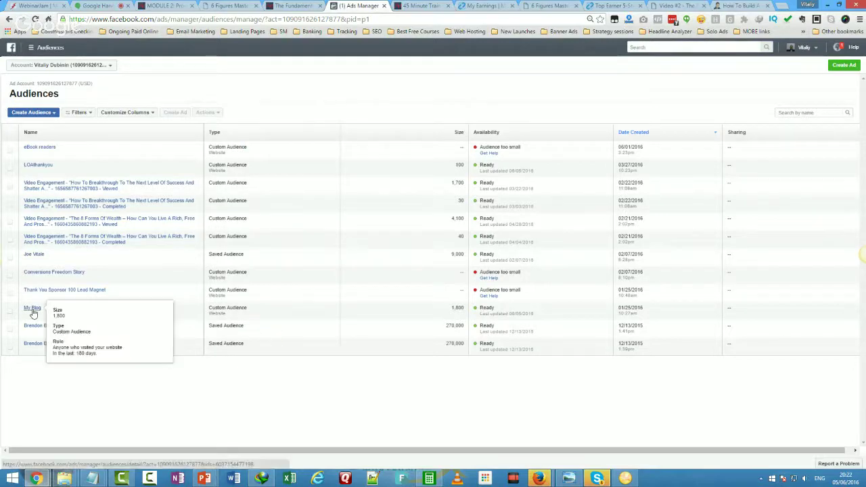
pyautogui.doubleClick(452, 309)
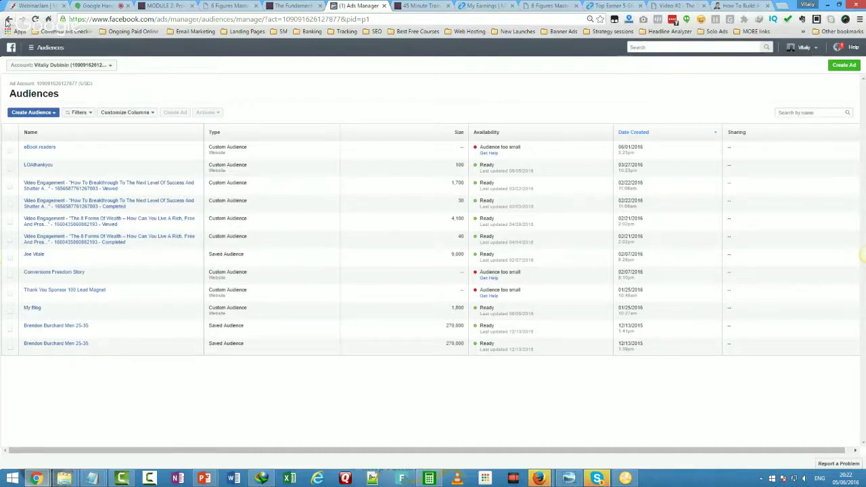
pyautogui.click(8, 20)
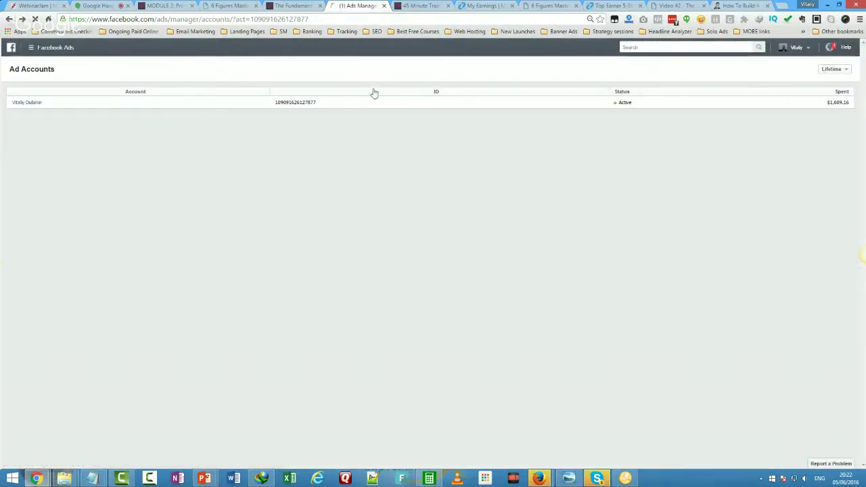
# Return to the Page and begin a new audience for boosting the video post
pyautogui.hotkey('alt', 'Left')
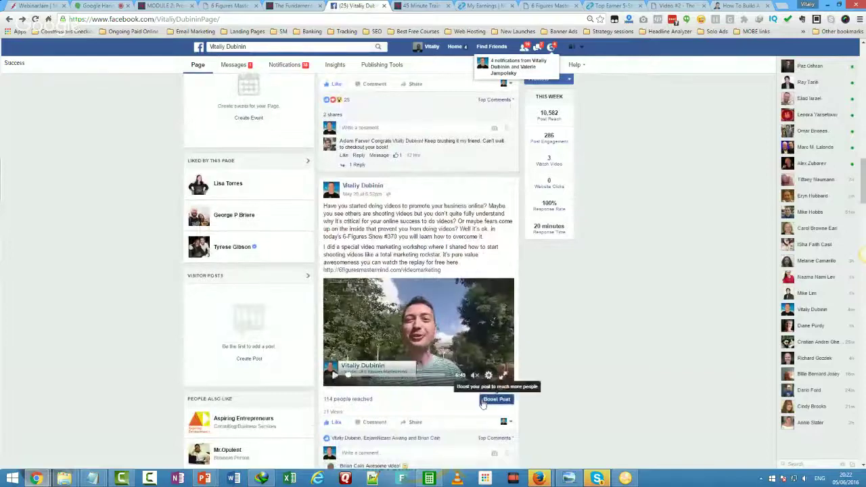
pyautogui.click(483, 400)
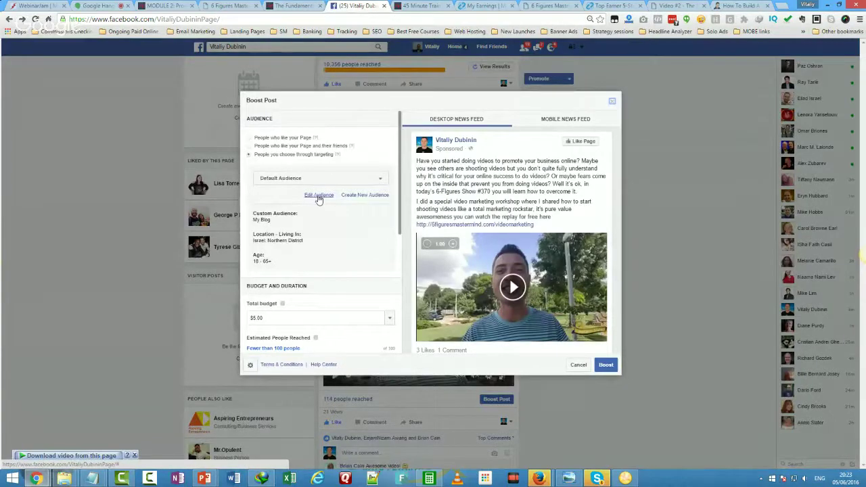
pyautogui.click(349, 196)
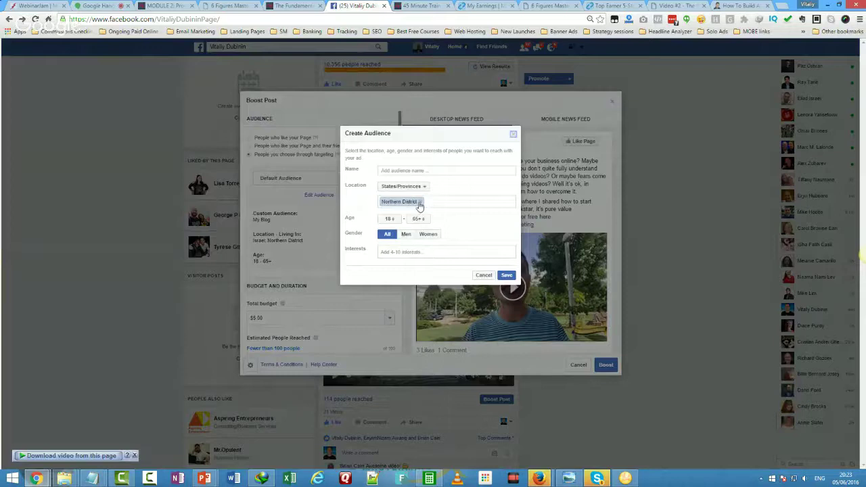
# Add Ray Higdon as an interest, then close the audience and Boost Post forms
pyautogui.click(413, 253)
pyautogui.write('Rsy')
pyautogui.write(' Higdon')
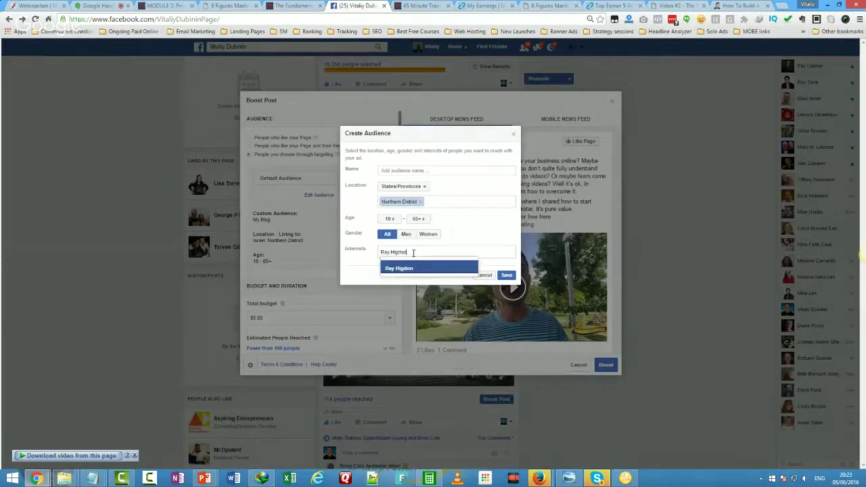
pyautogui.click(399, 268)
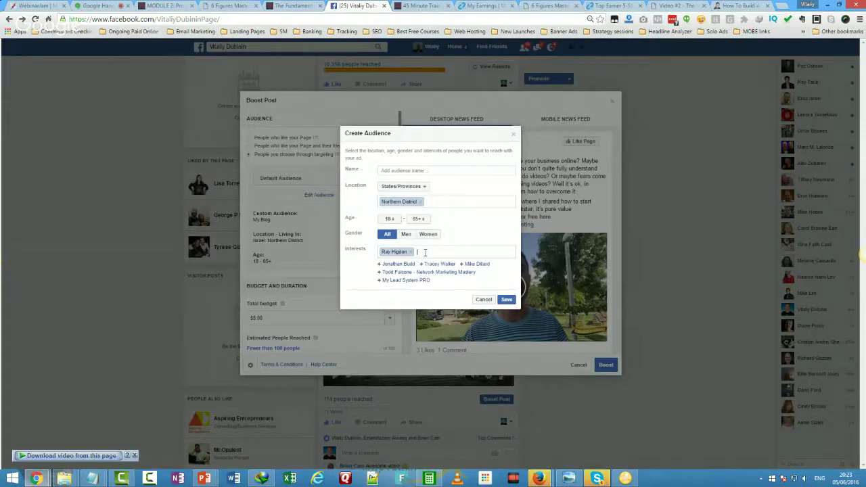
pyautogui.click(483, 300)
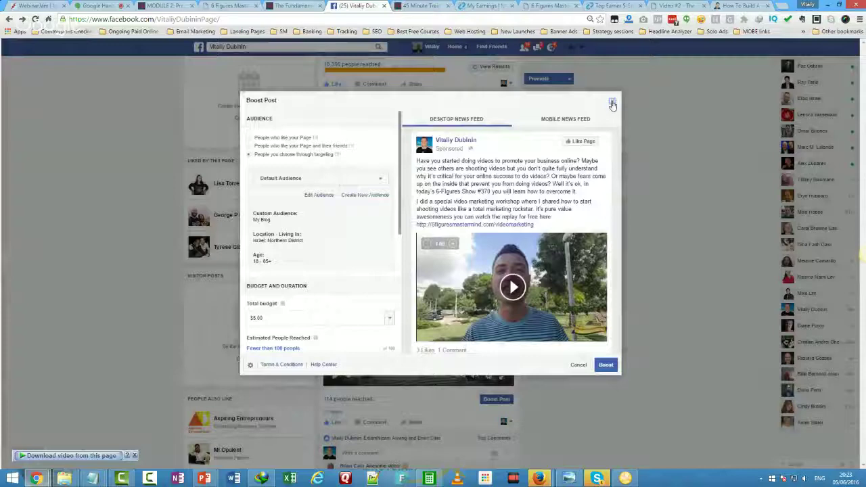
pyautogui.click(612, 103)
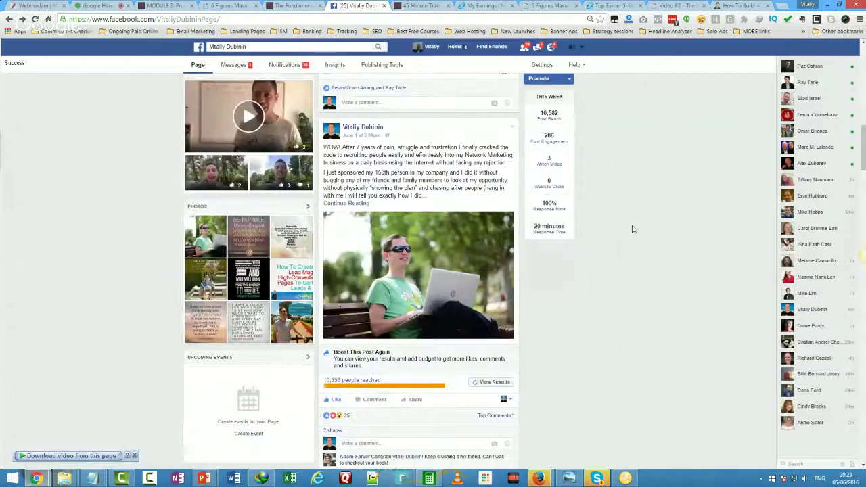
# Close the mistakenly loaded recruitezdaily.com tab
pyautogui.scroll(2, 632, 230)
pyautogui.scroll(-3, 630, 228)
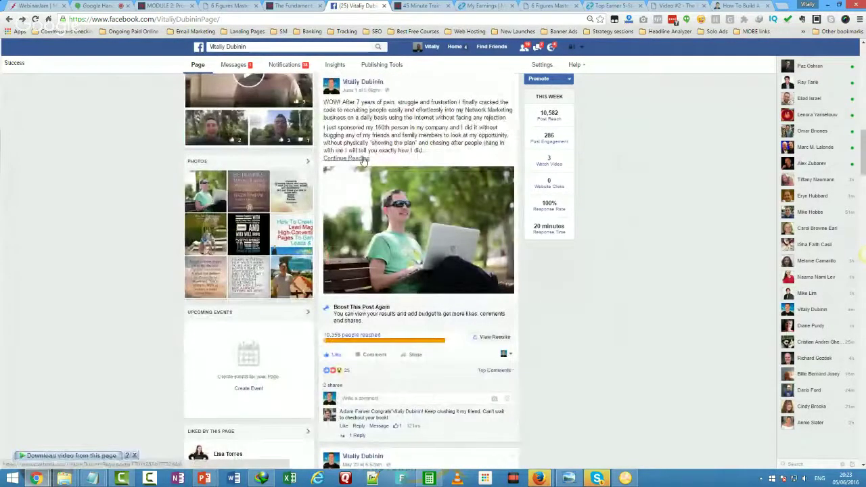
pyautogui.click(782, 6)
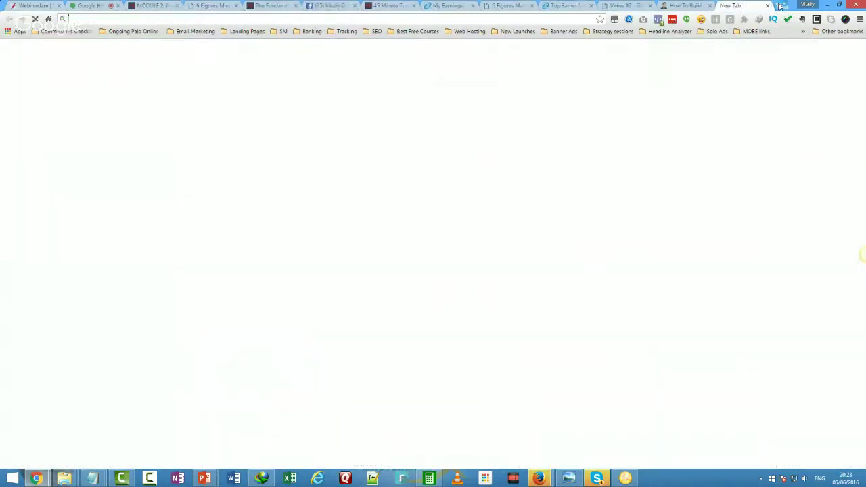
pyautogui.write('recruitezdaily.com')
pyautogui.press('Return')
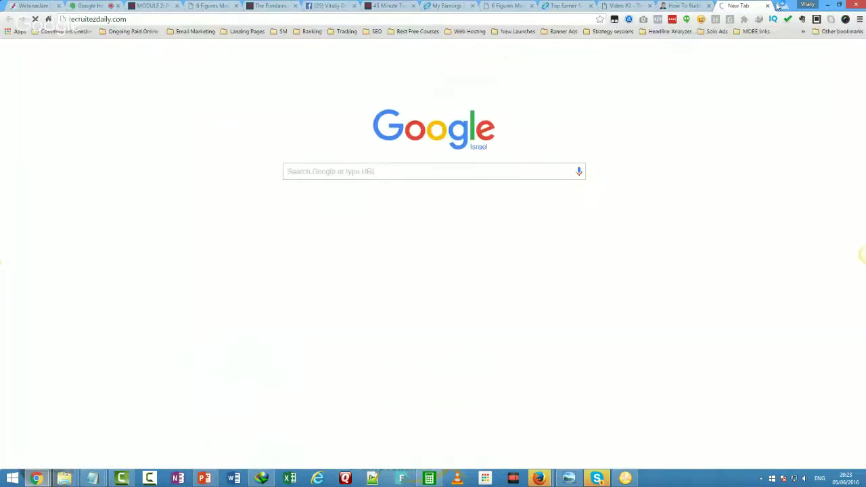
pyautogui.click(767, 6)
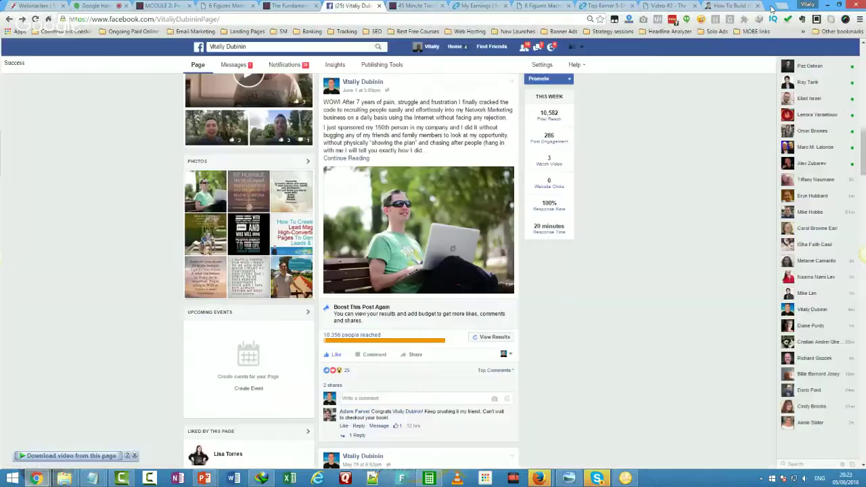
# Open recruitdailyonline.com in a new tab by typing 'recruitd'
pyautogui.click(777, 6)
pyautogui.write('recruitdailyonline.com')
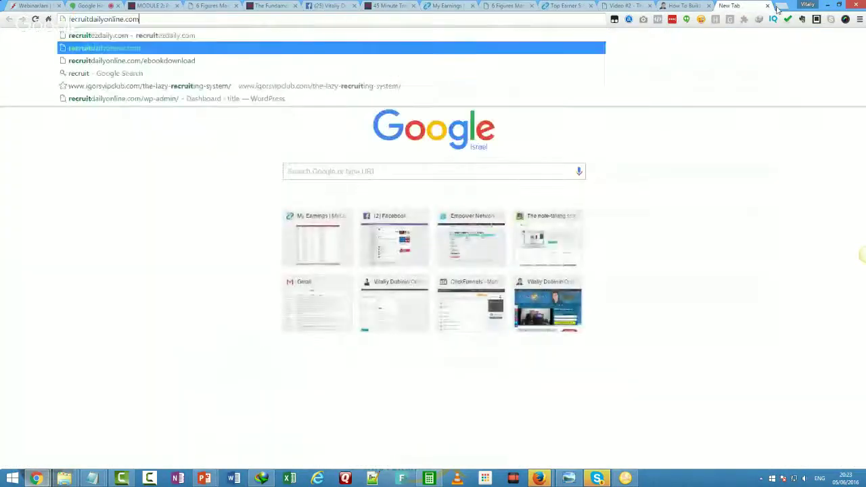
pyautogui.press('Return')
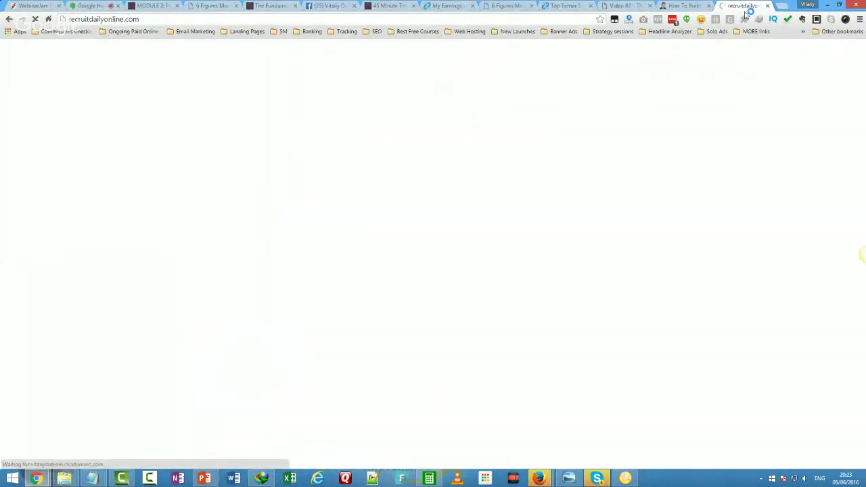